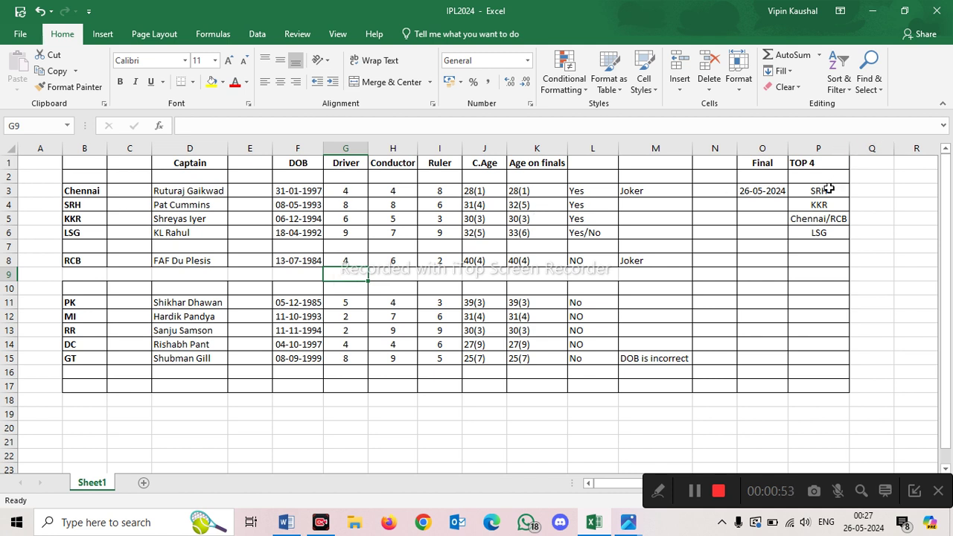
- Review the predicted teams in the TOP 4 list, cells P3 to P6, including the KKR entry
drag(831, 190, 831, 234)
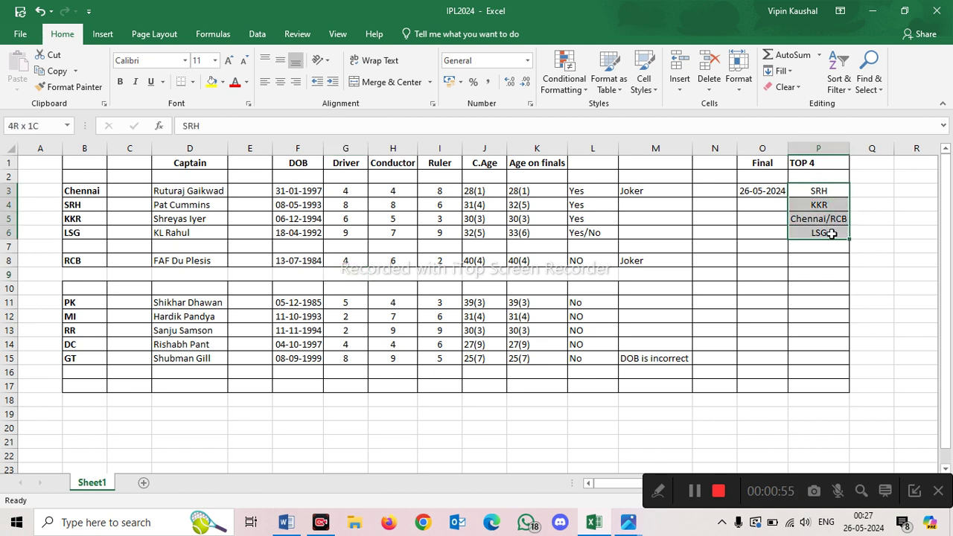
click(733, 234)
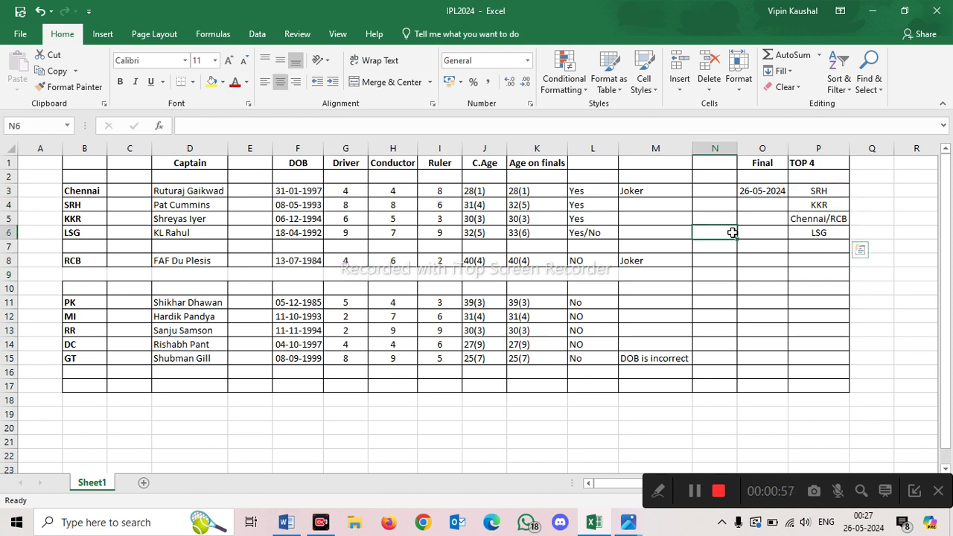
click(797, 203)
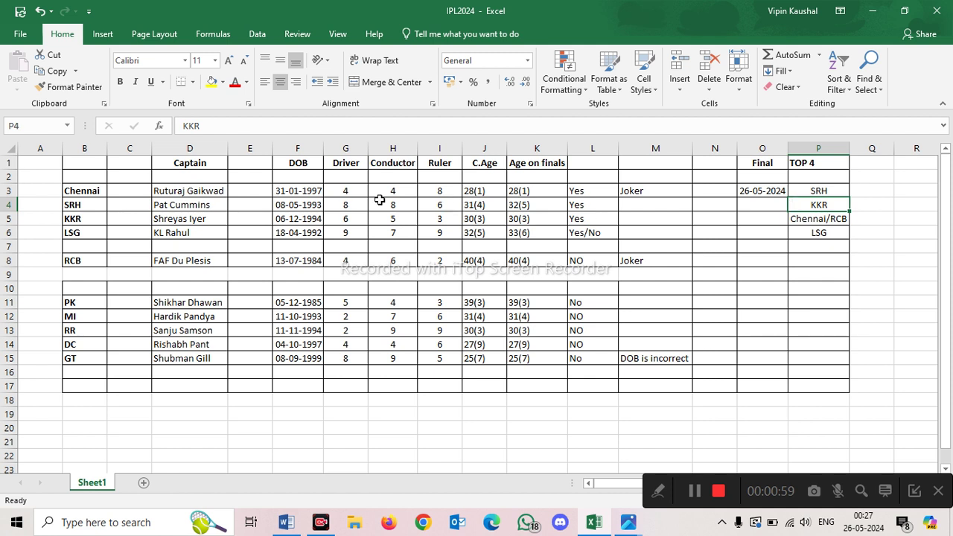
- Examine the SRH and KKR rows from the captain across the number and age columns to the Yes/No verdict
drag(118, 205, 631, 202)
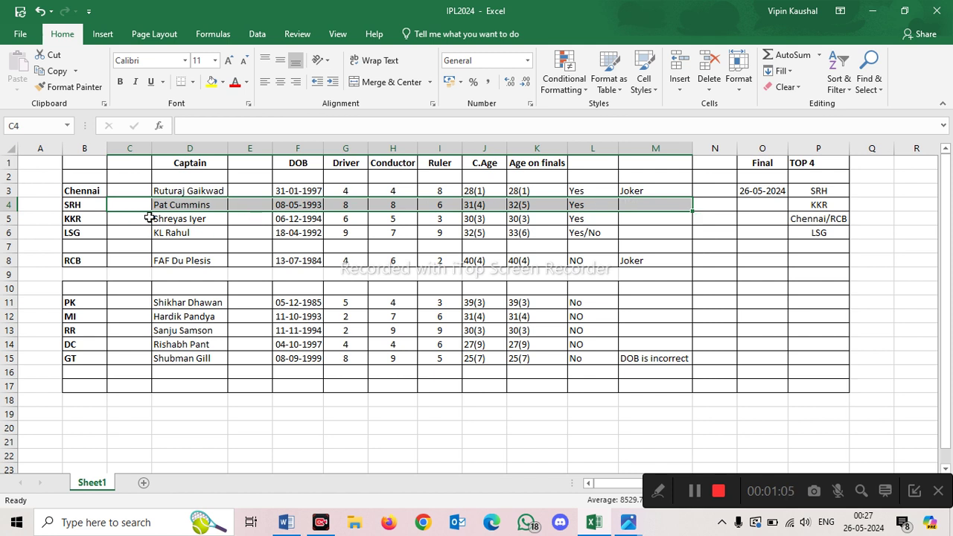
click(195, 222)
drag(195, 222, 617, 225)
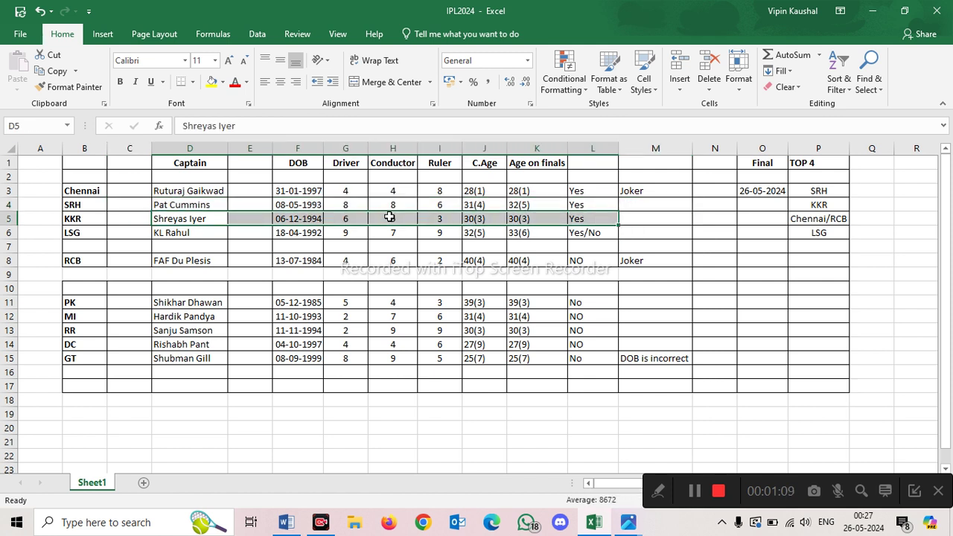
click(174, 207)
drag(179, 208, 560, 202)
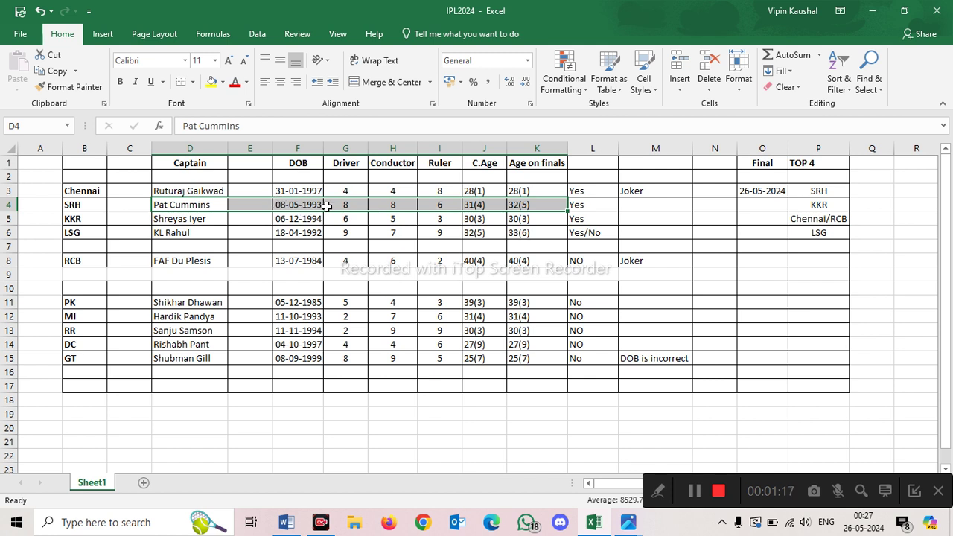
click(427, 201)
drag(213, 206, 596, 201)
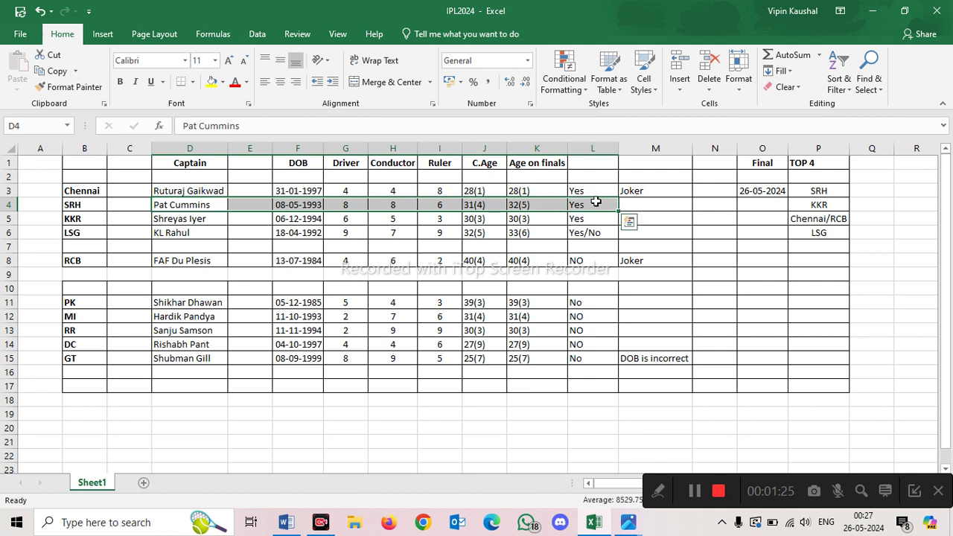
click(636, 203)
drag(188, 207, 594, 219)
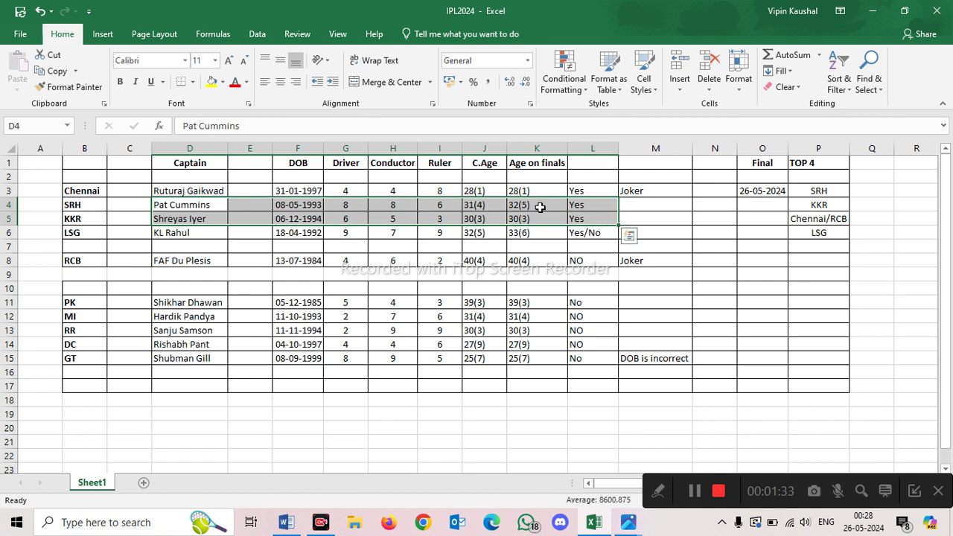
- Compare the Joker remarks in the Chennai and RCB rows with the Chennai/RCB entry in the TOP 4 list
click(674, 191)
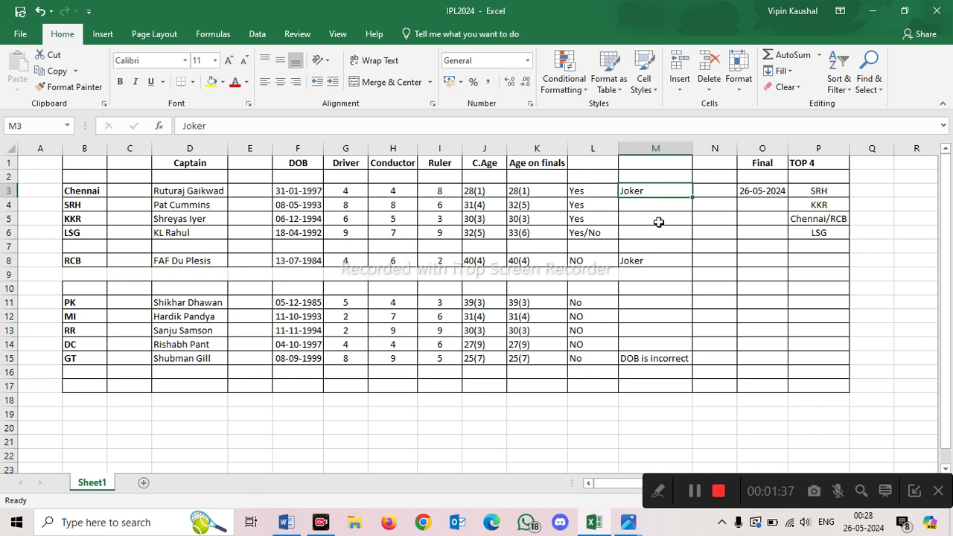
click(655, 261)
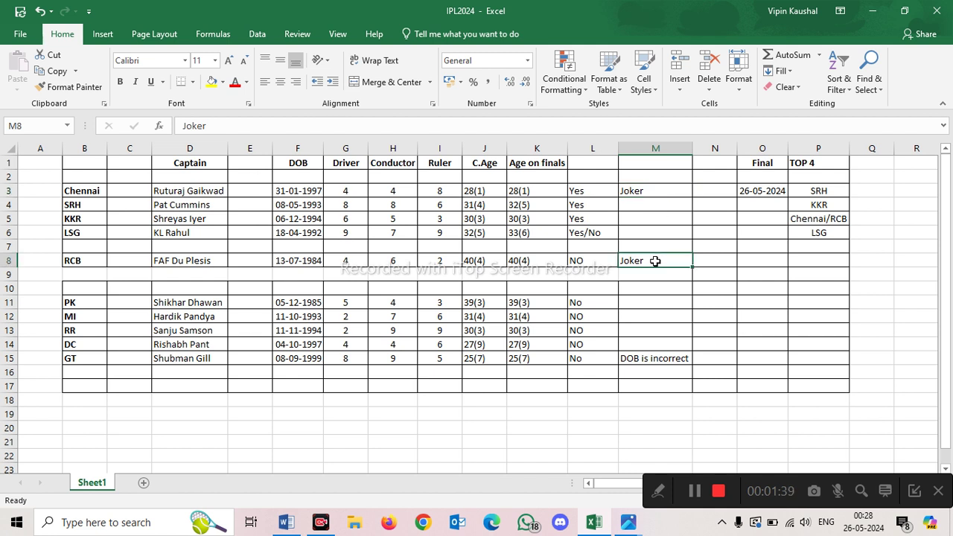
click(655, 191)
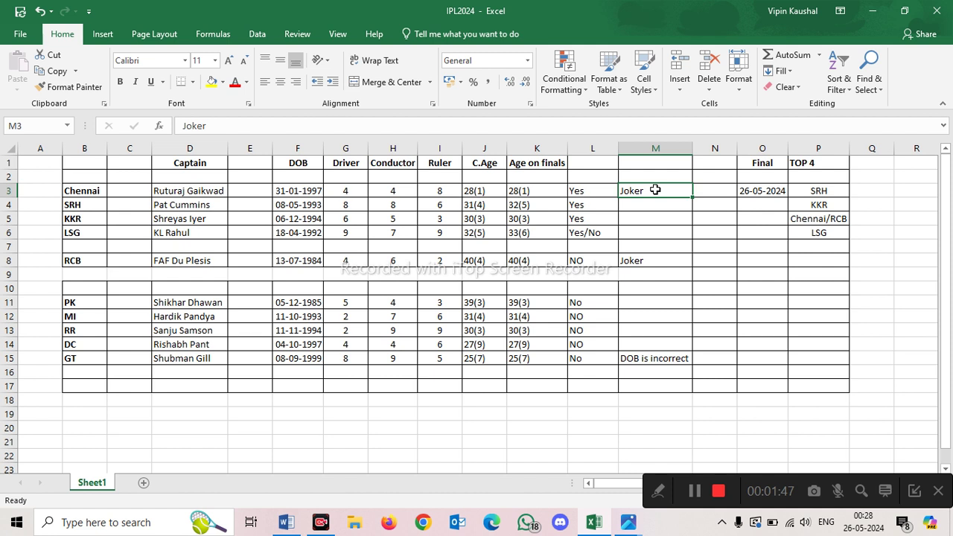
click(659, 255)
click(676, 193)
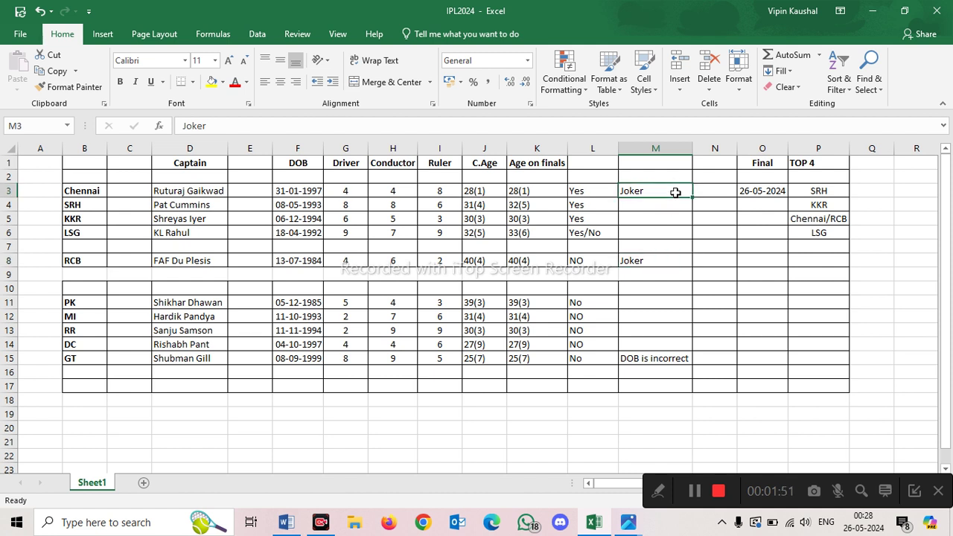
click(664, 261)
click(809, 221)
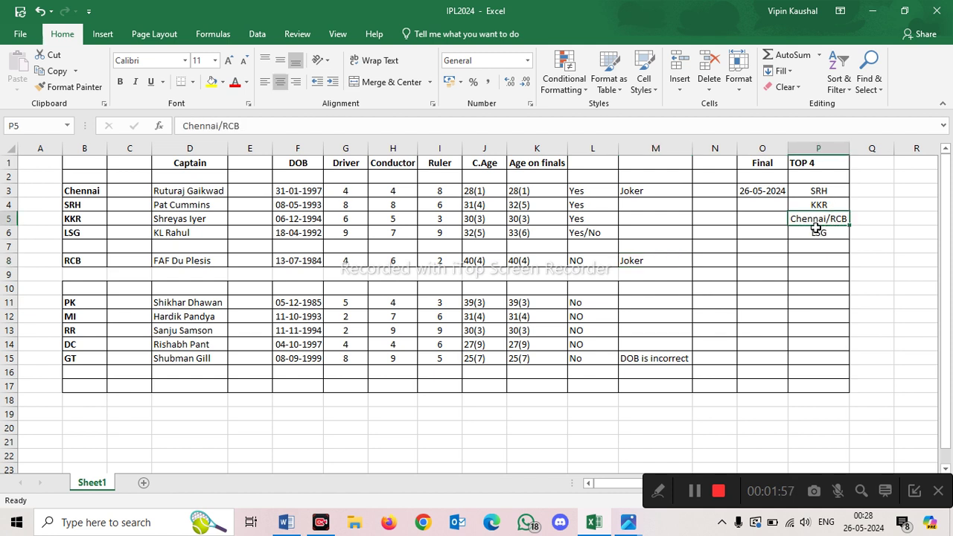
click(663, 260)
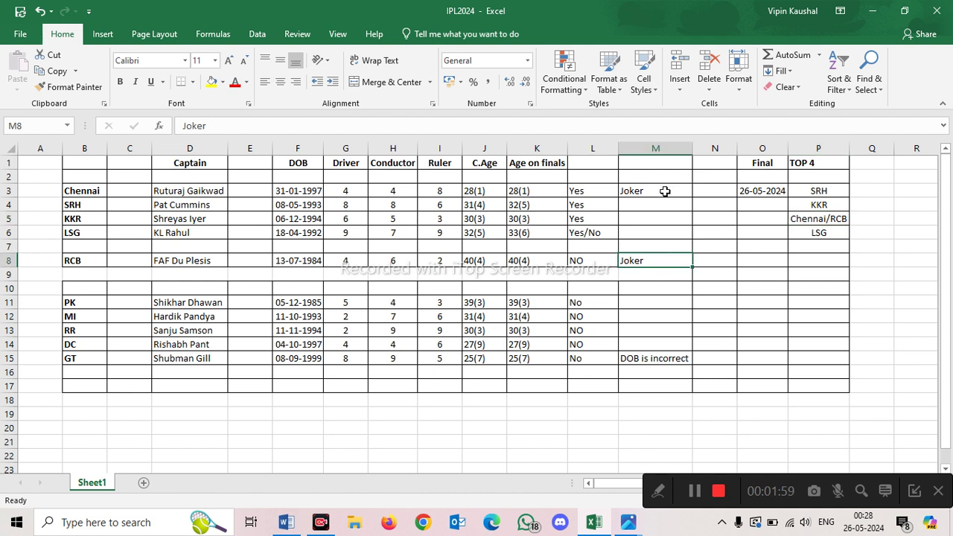
click(668, 191)
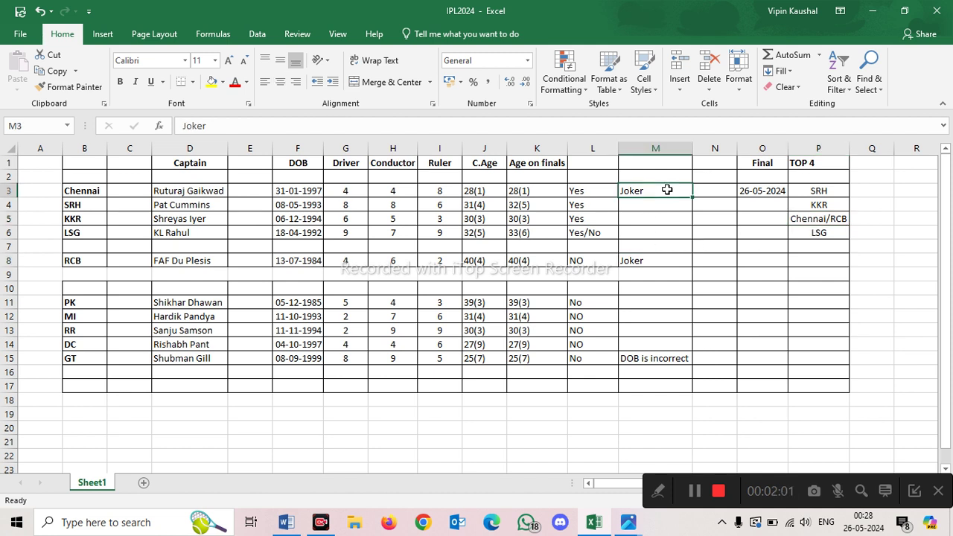
click(652, 258)
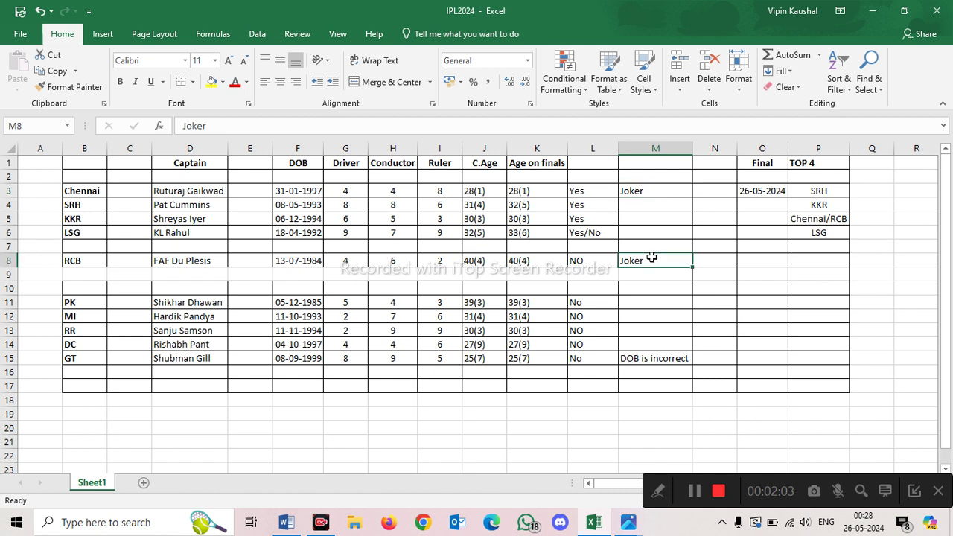
click(666, 193)
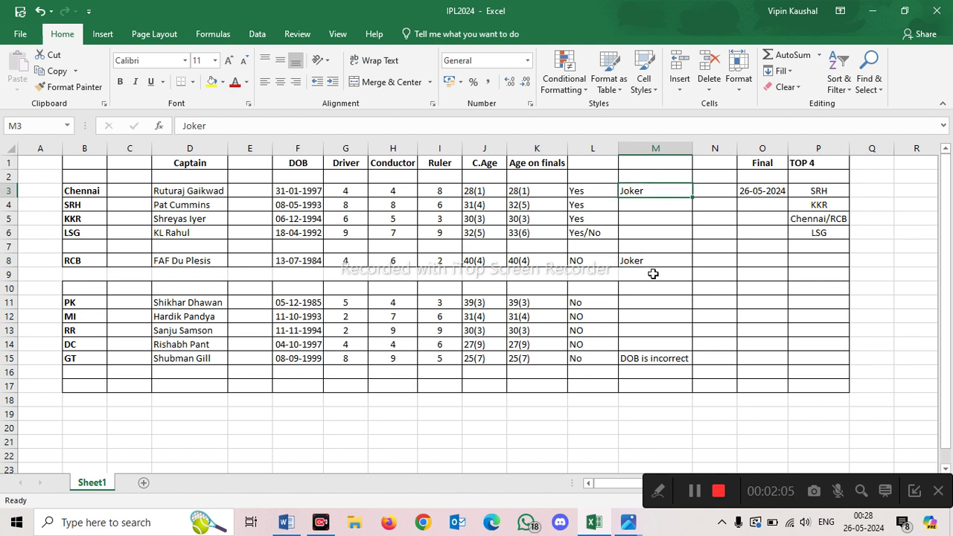
click(667, 265)
click(665, 189)
click(660, 262)
click(665, 188)
click(660, 264)
click(665, 192)
click(661, 260)
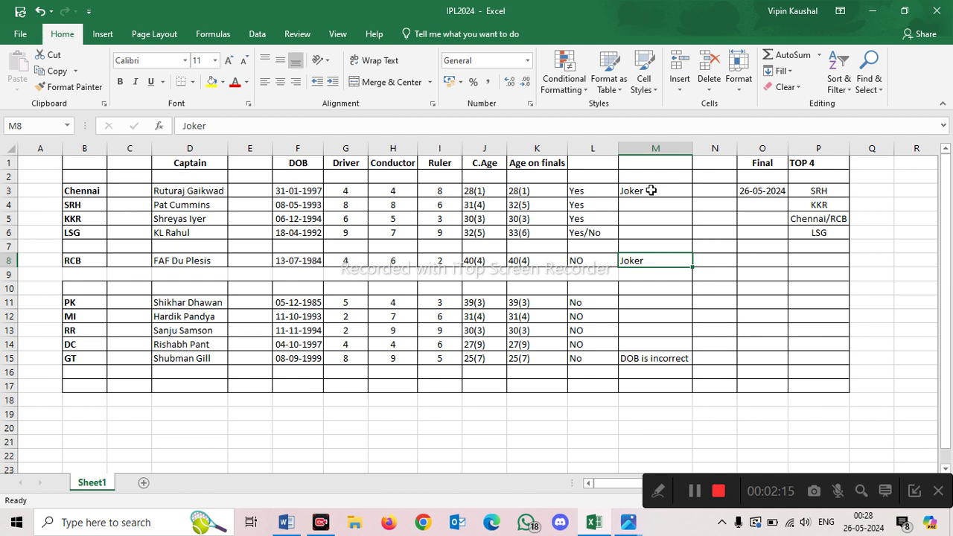
click(812, 221)
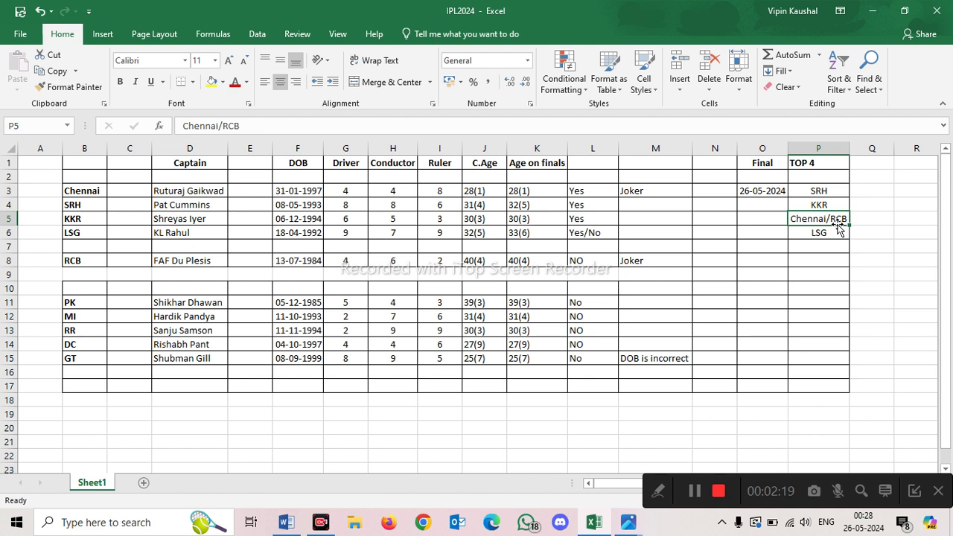
- Compare the LSG entry in the TOP 4 list with the RR team and captain in row 13
click(839, 233)
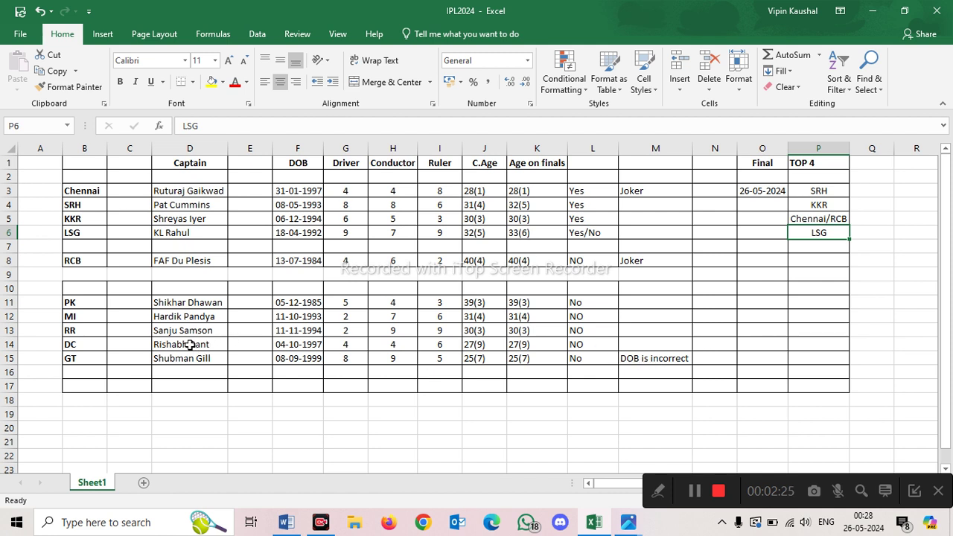
click(212, 330)
click(101, 328)
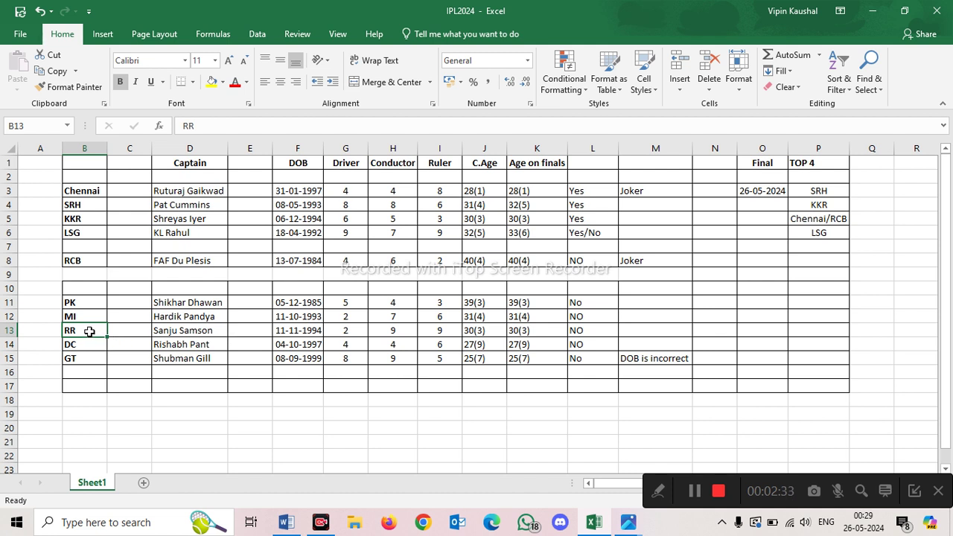
click(219, 332)
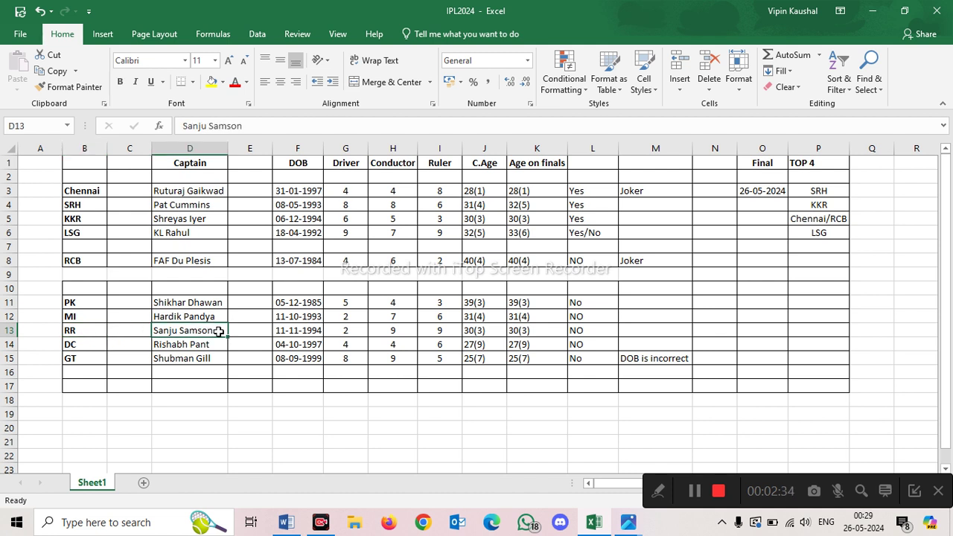
click(92, 334)
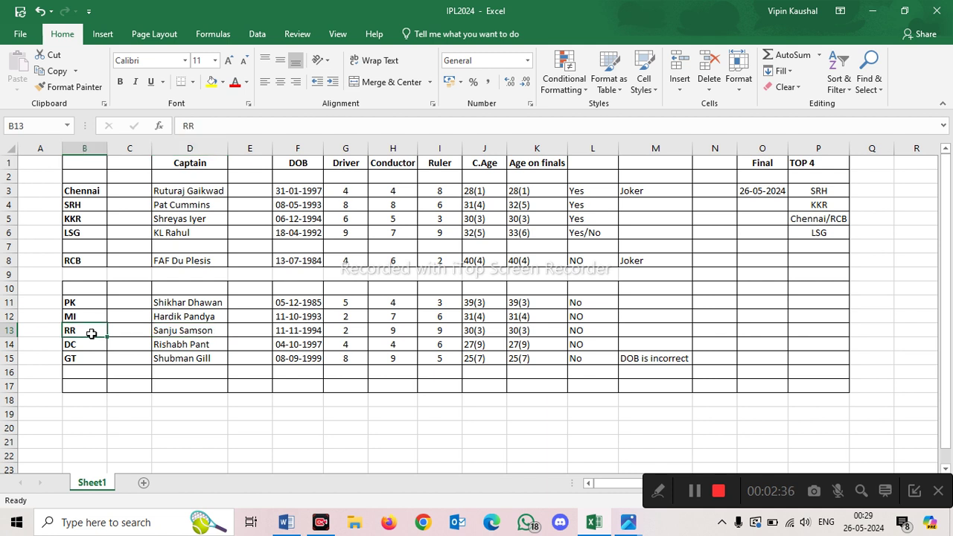
click(832, 233)
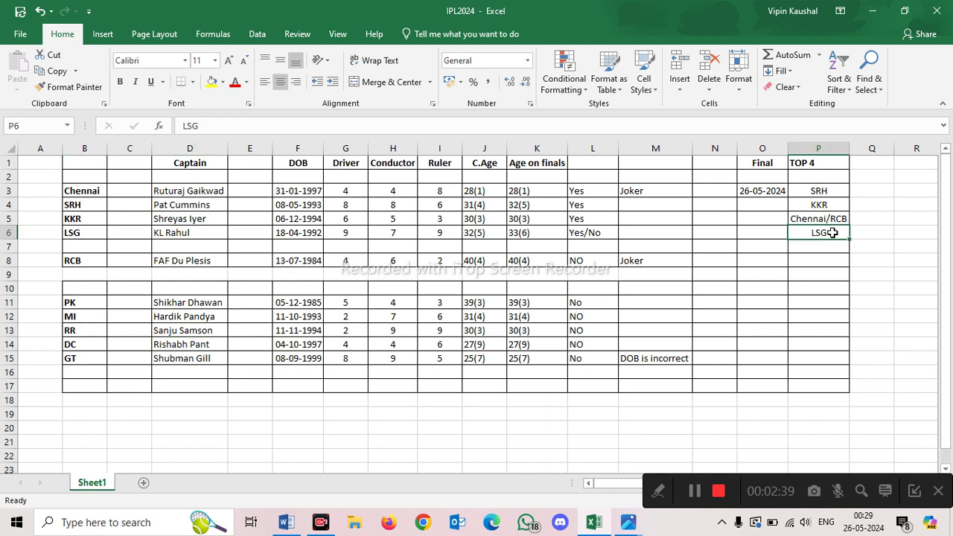
- Examine the LSG row's DOB, Driver, Conductor, Ruler, age and verdict cells against its TOP 4 entry
click(281, 233)
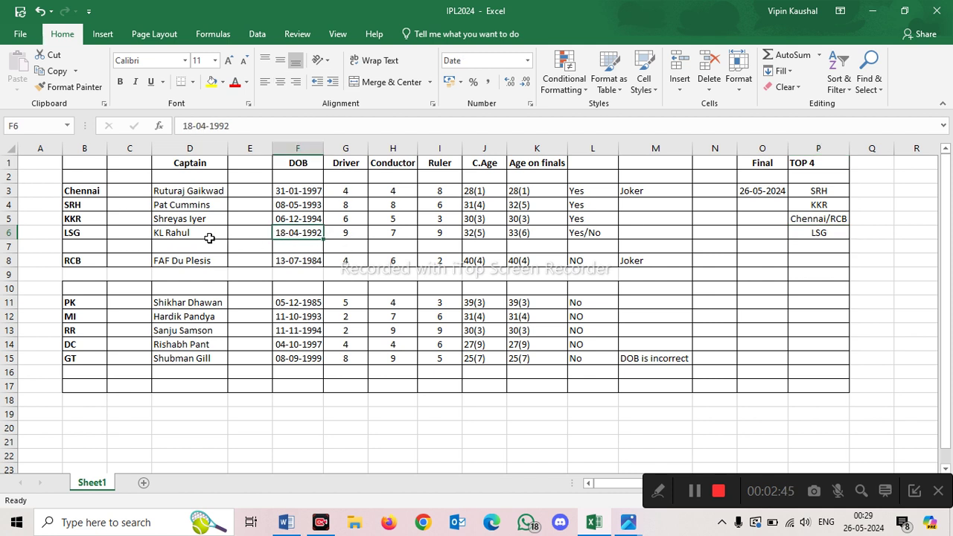
drag(362, 234, 606, 232)
click(347, 242)
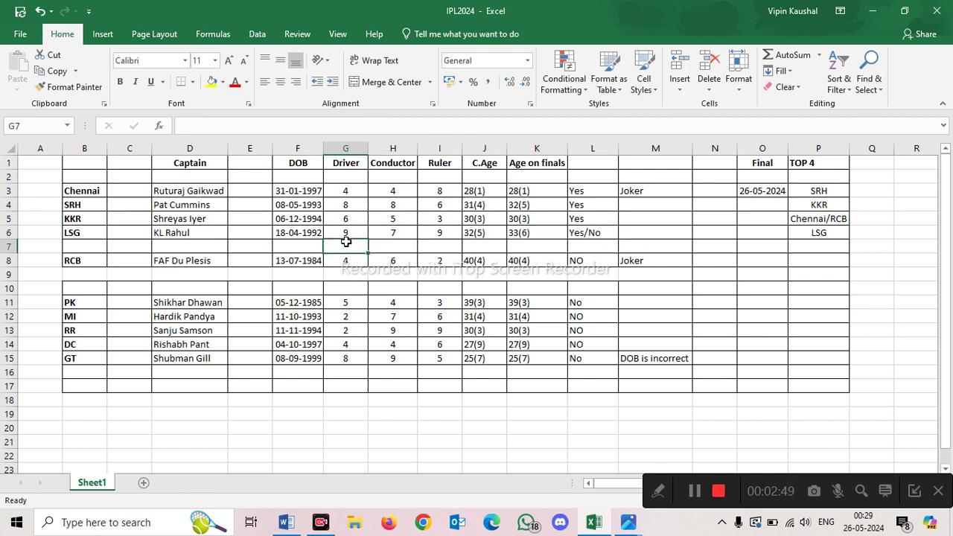
click(494, 233)
click(551, 233)
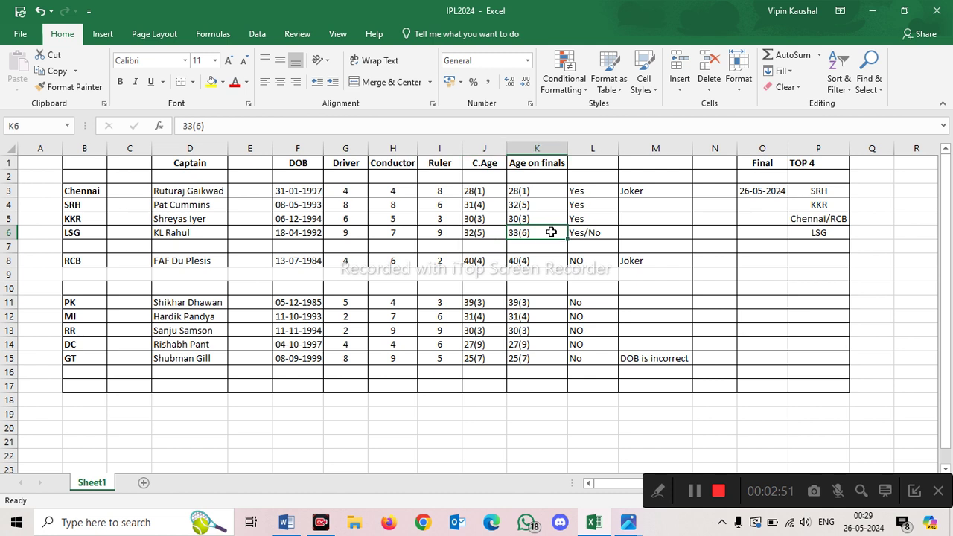
drag(345, 233, 593, 235)
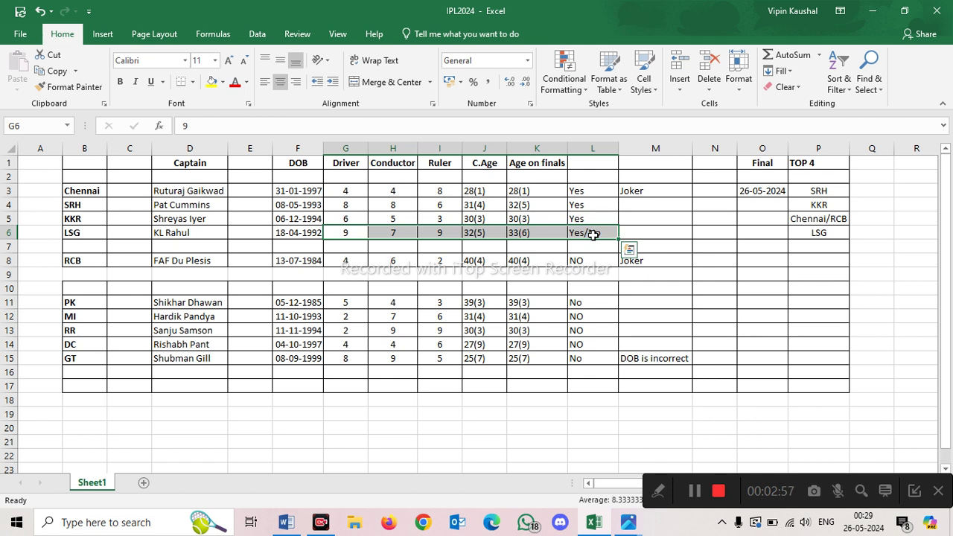
click(637, 232)
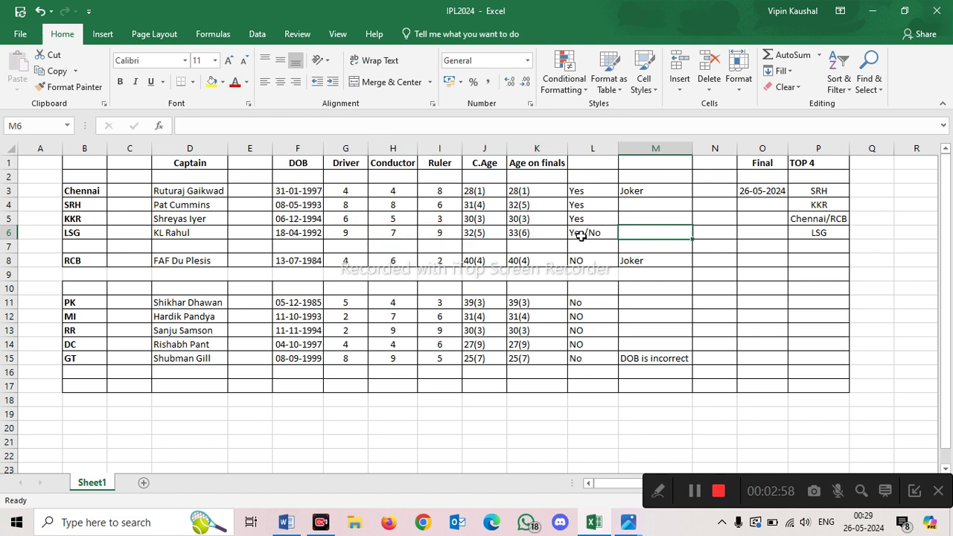
click(819, 232)
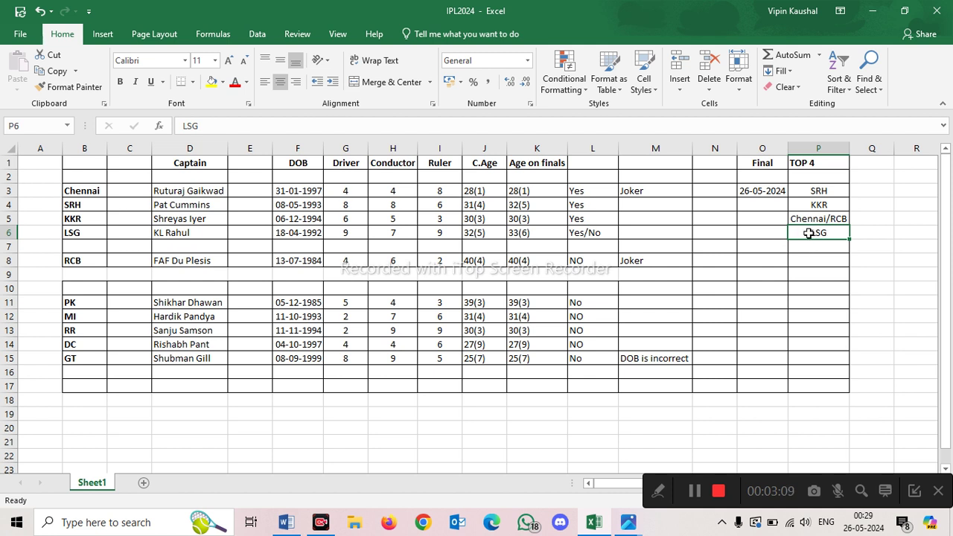
click(350, 233)
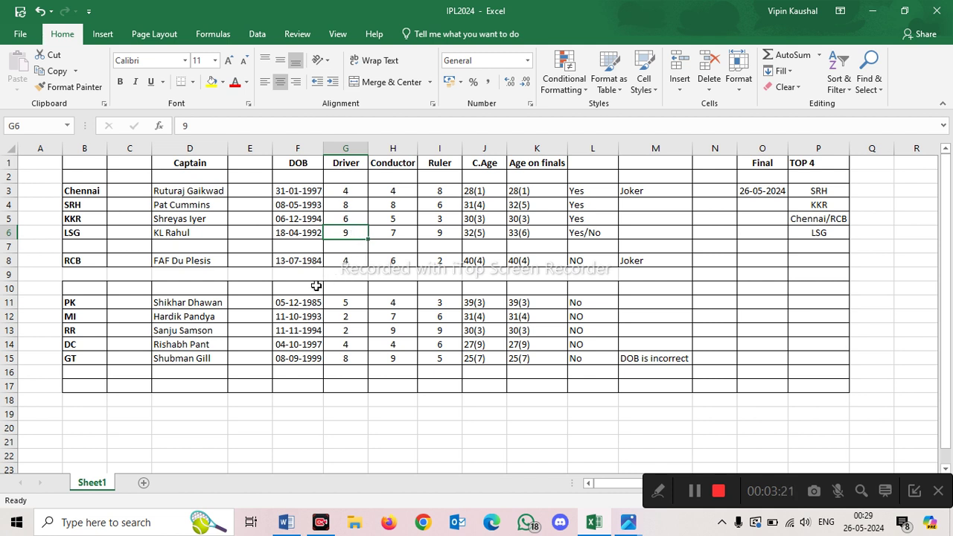
- Check the RR team in row 13 against the full TOP 4 list in cells P3 to P6
click(95, 331)
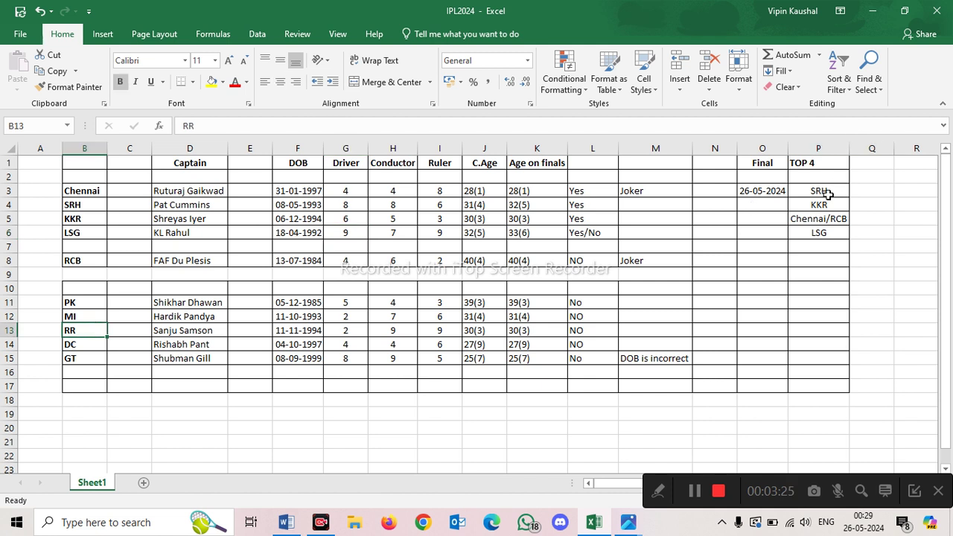
drag(831, 192, 835, 235)
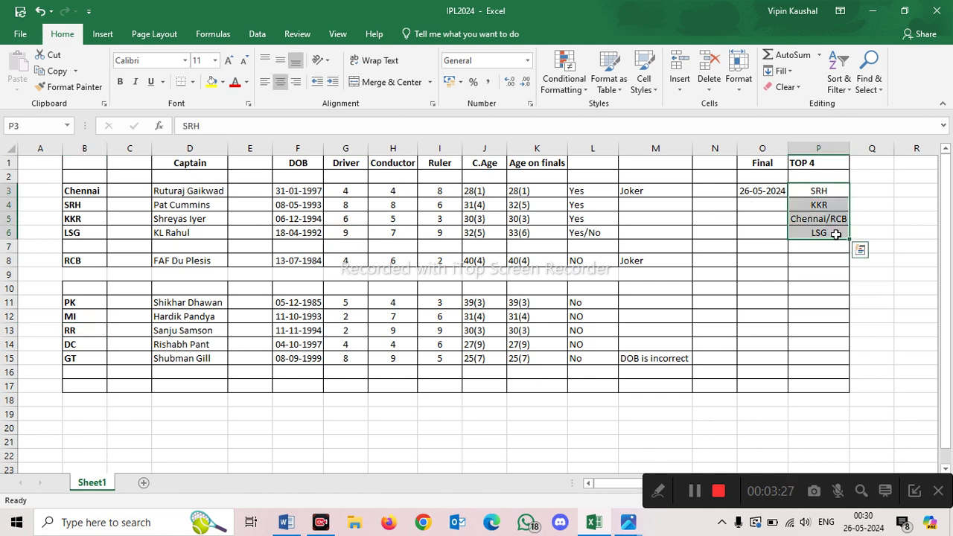
click(841, 192)
drag(841, 193, 836, 233)
click(837, 233)
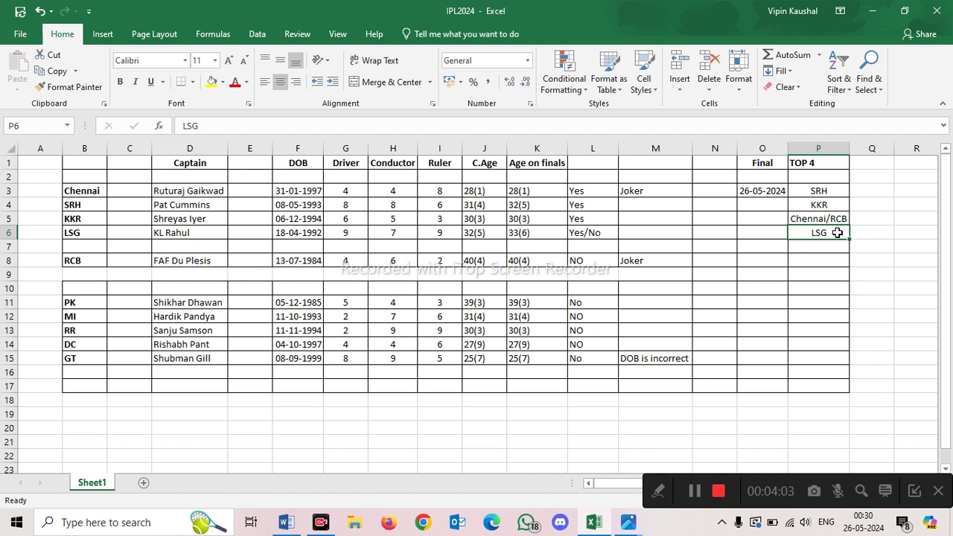
click(659, 282)
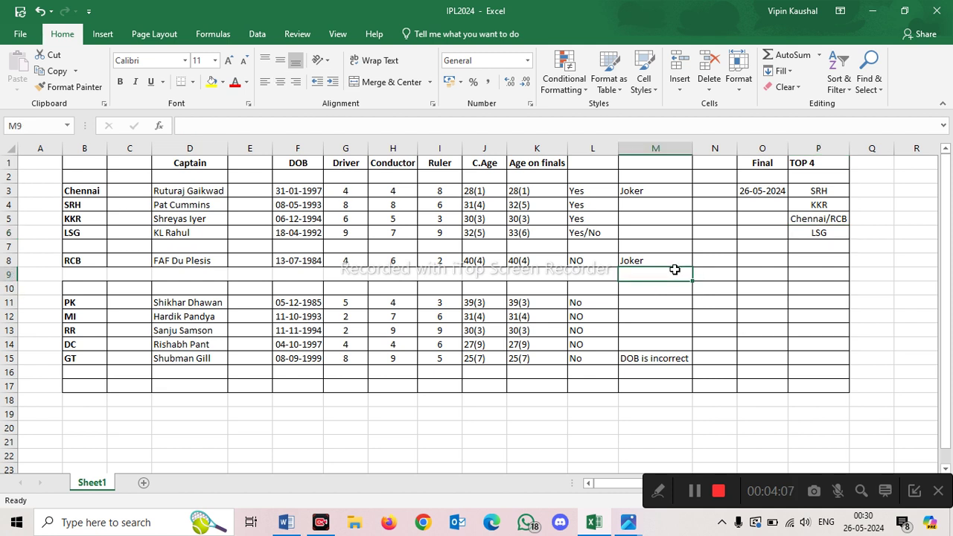
click(600, 280)
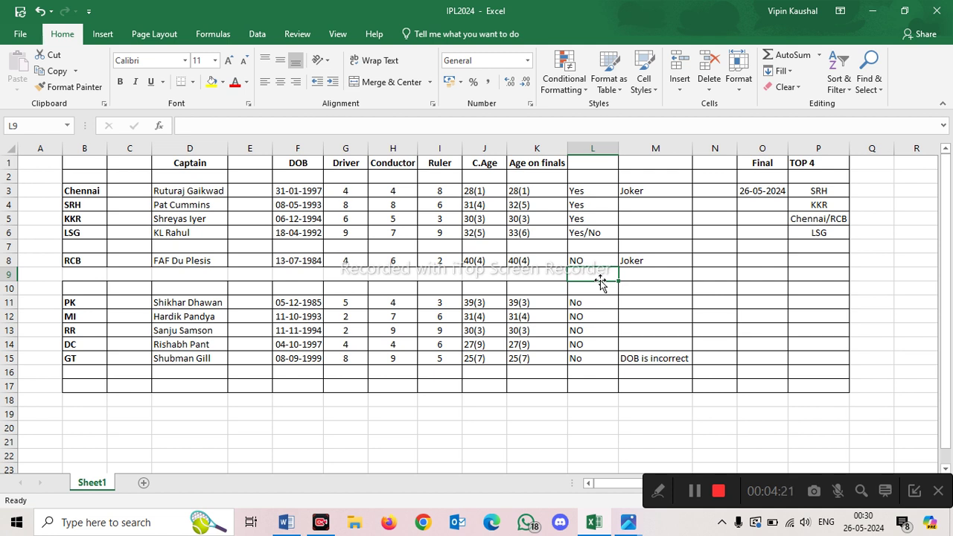
click(541, 275)
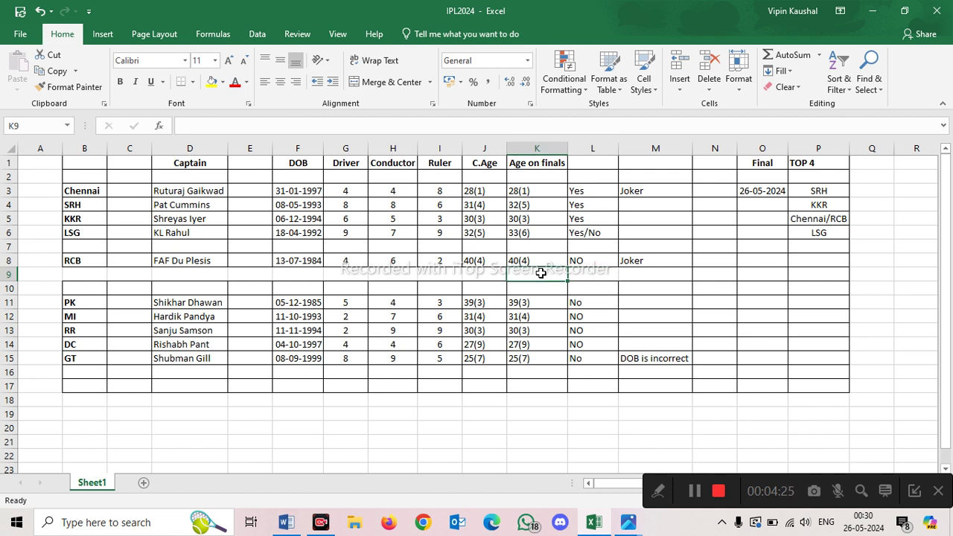
click(479, 277)
click(432, 276)
click(390, 275)
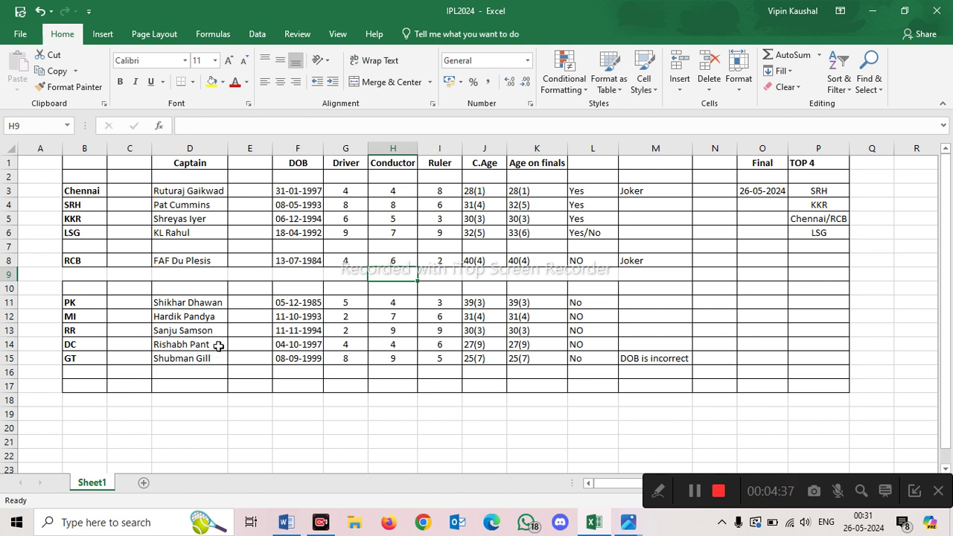
- Compare the GT captain and the remark in M15 with the captains in the Chennai and PK rows
click(192, 362)
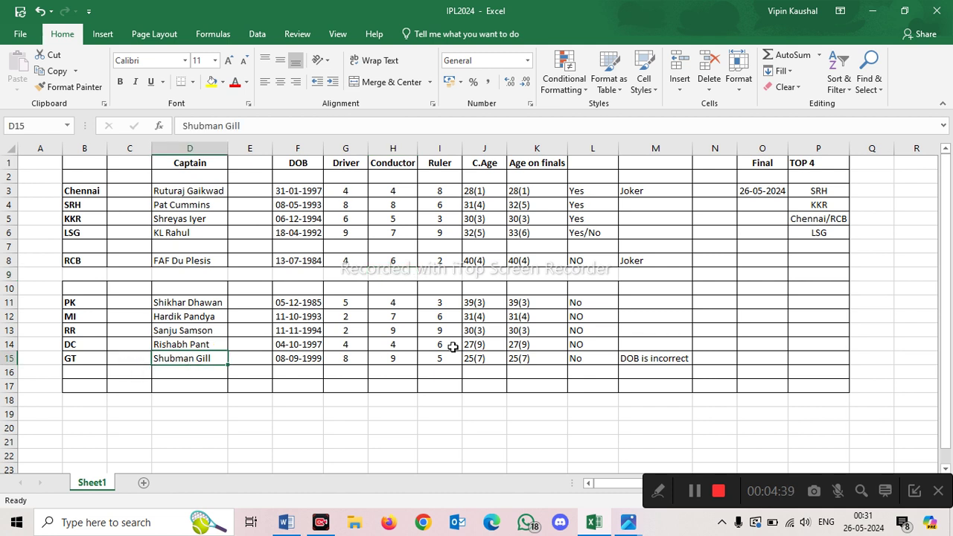
click(665, 358)
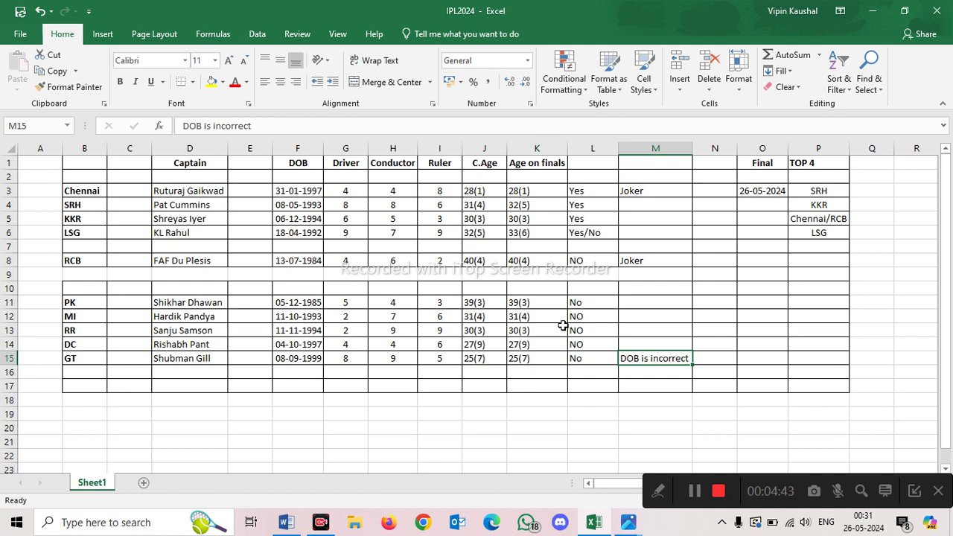
click(211, 364)
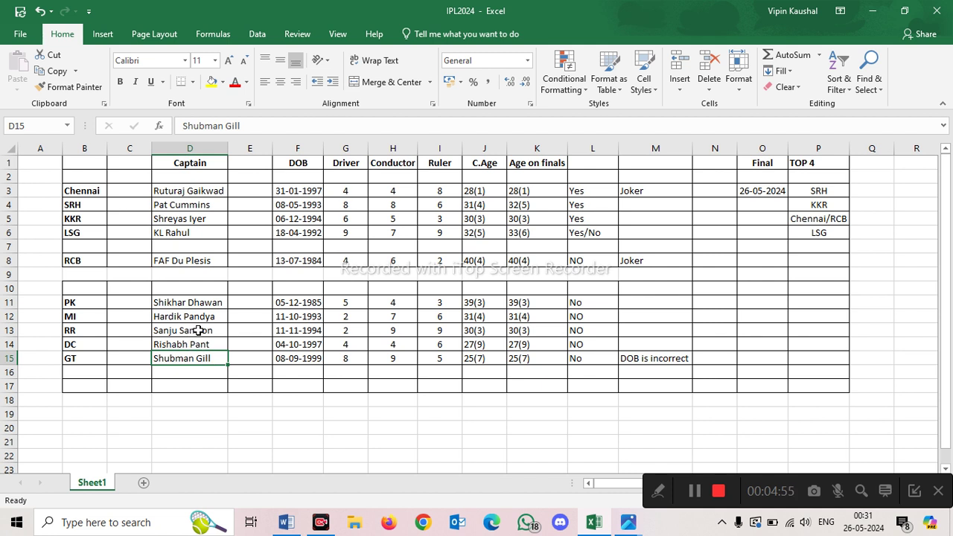
click(211, 189)
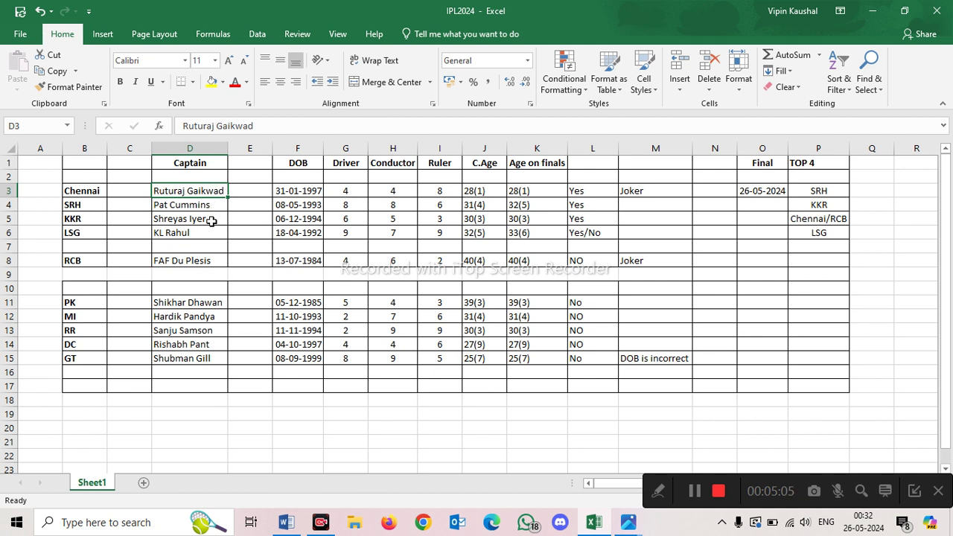
click(205, 306)
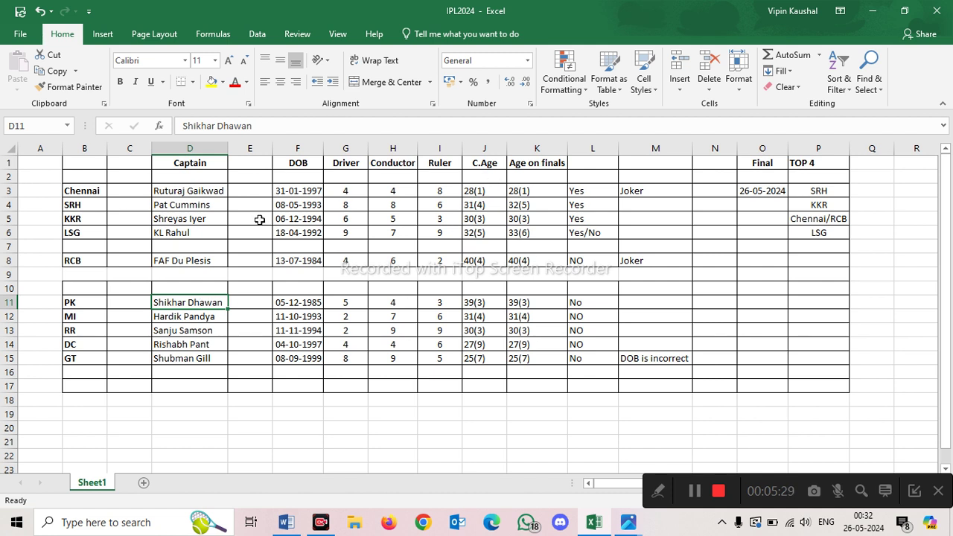
click(206, 194)
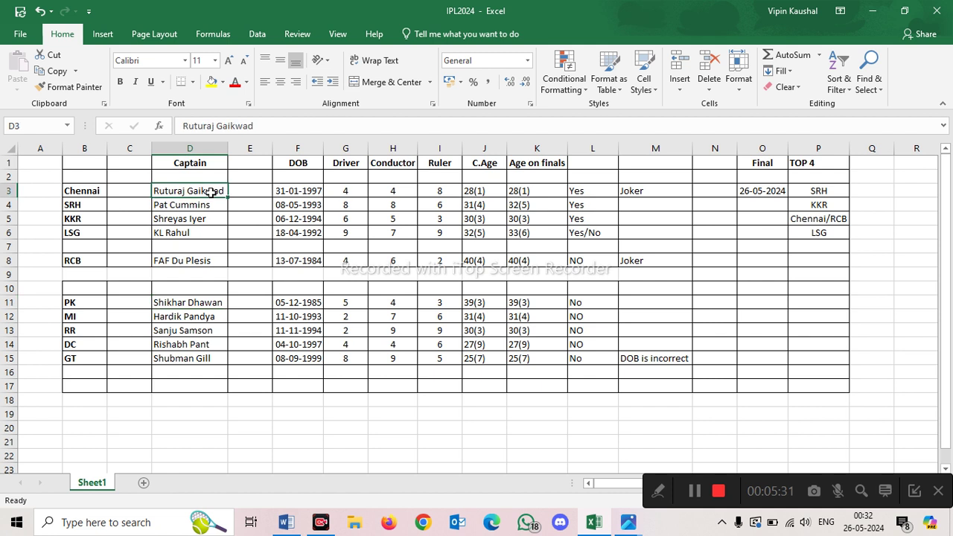
click(213, 302)
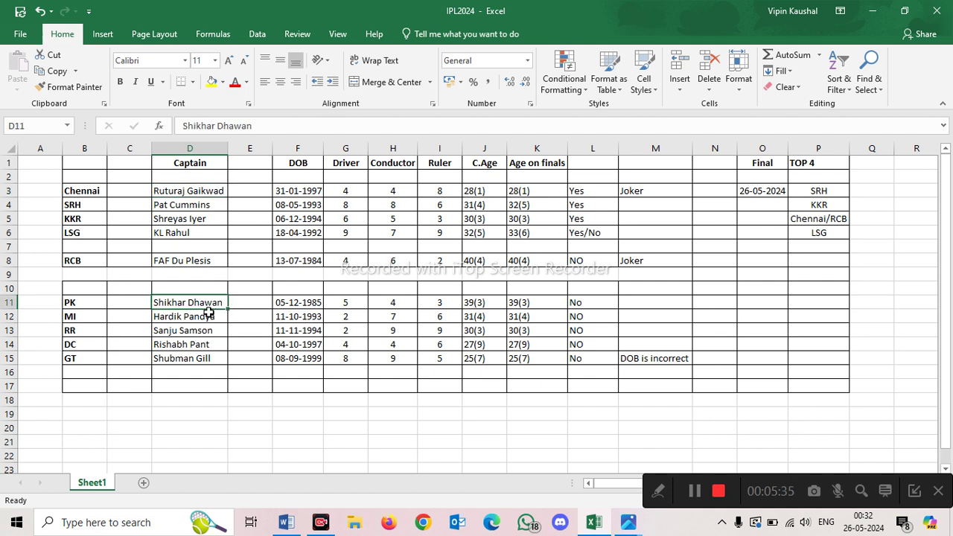
click(206, 363)
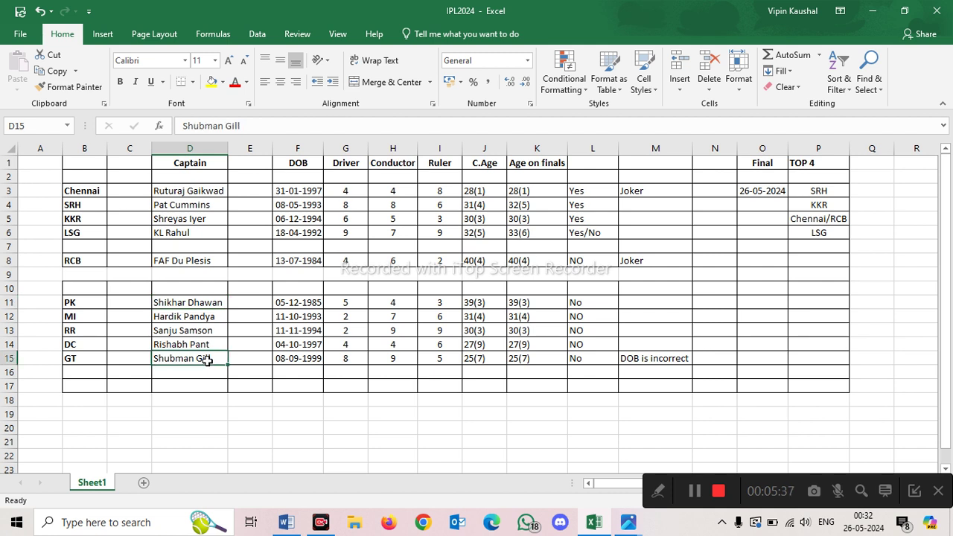
- Save the IPL2024 workbook with an empty cell below the table selected
click(494, 404)
key(ctrl+s)
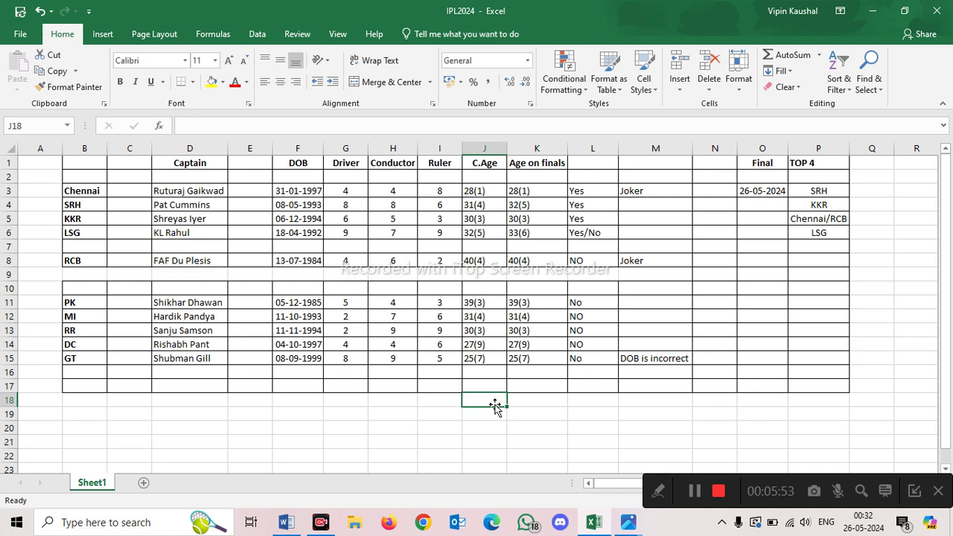
click(564, 416)
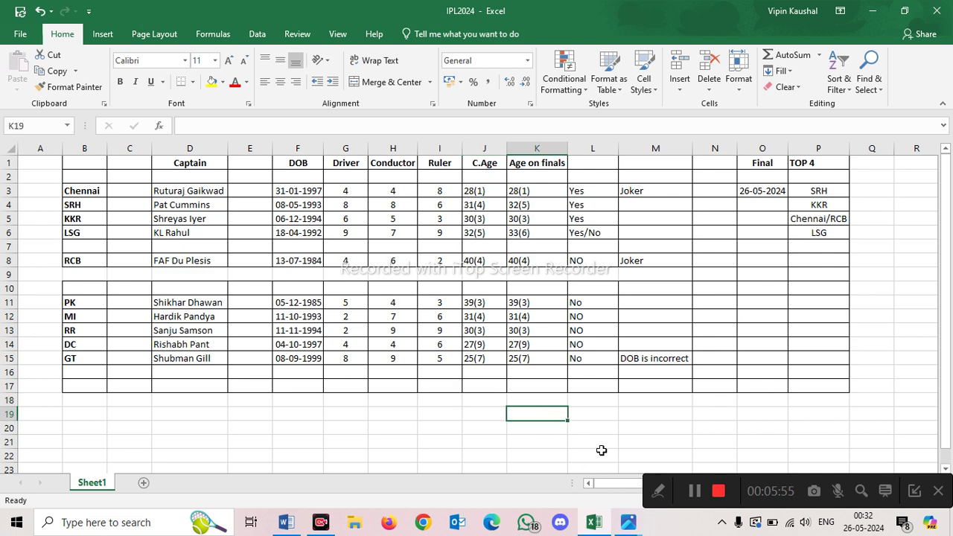
- Switch to Photos, read the chat list of captains with inaccurate DOBs in 1716661934039.jpg, and close the image
mouse_move(629, 527)
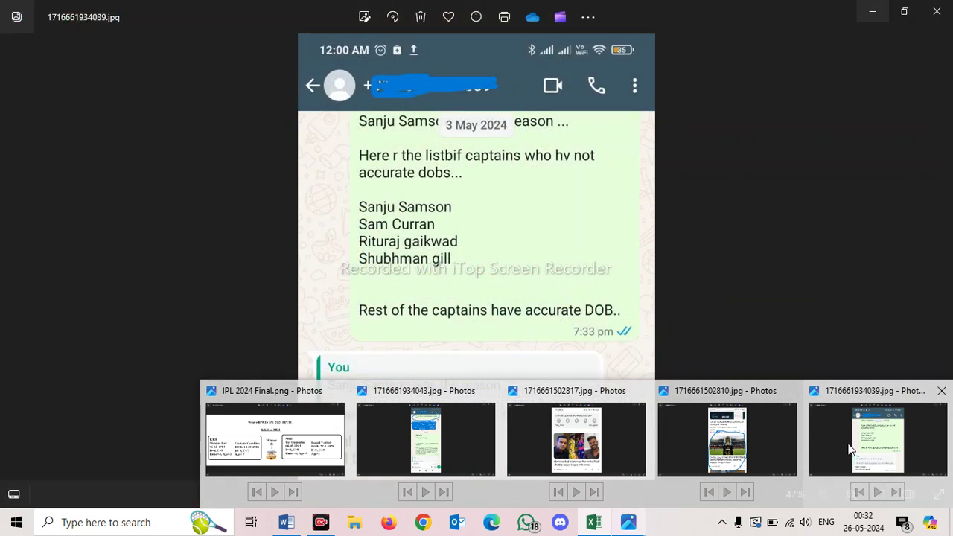
click(852, 449)
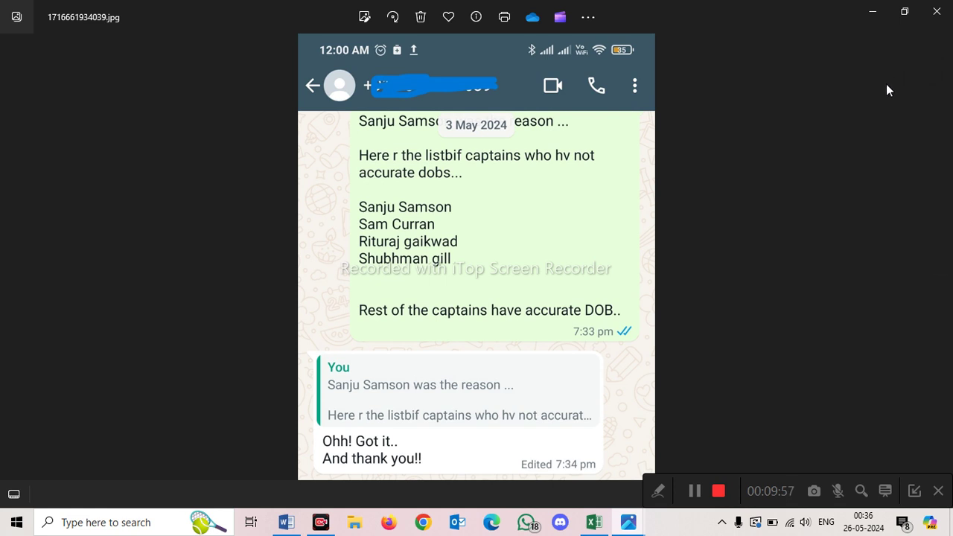
click(932, 13)
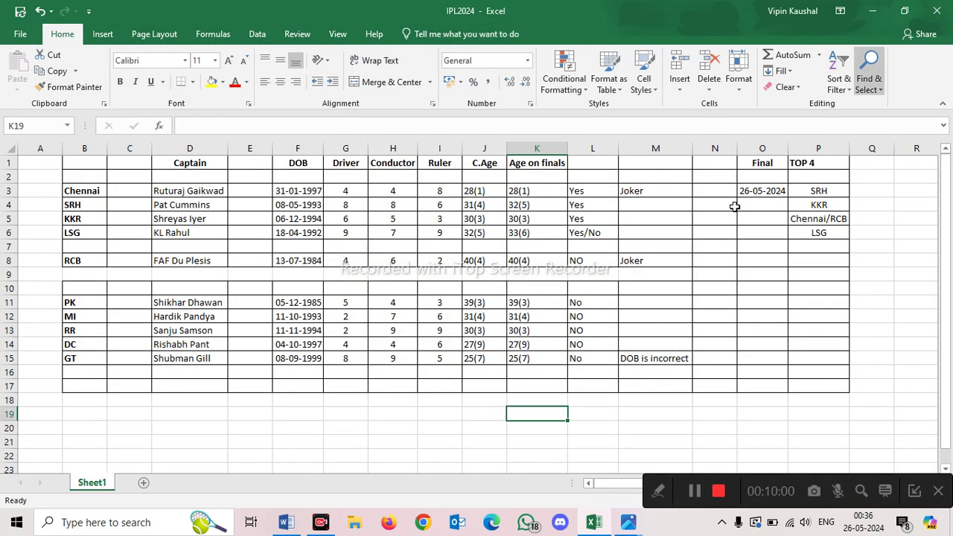
- View the ABP News headline about the Chennai-Rajasthan match in 1716661502817.jpg in Photos, and close the image
click(625, 525)
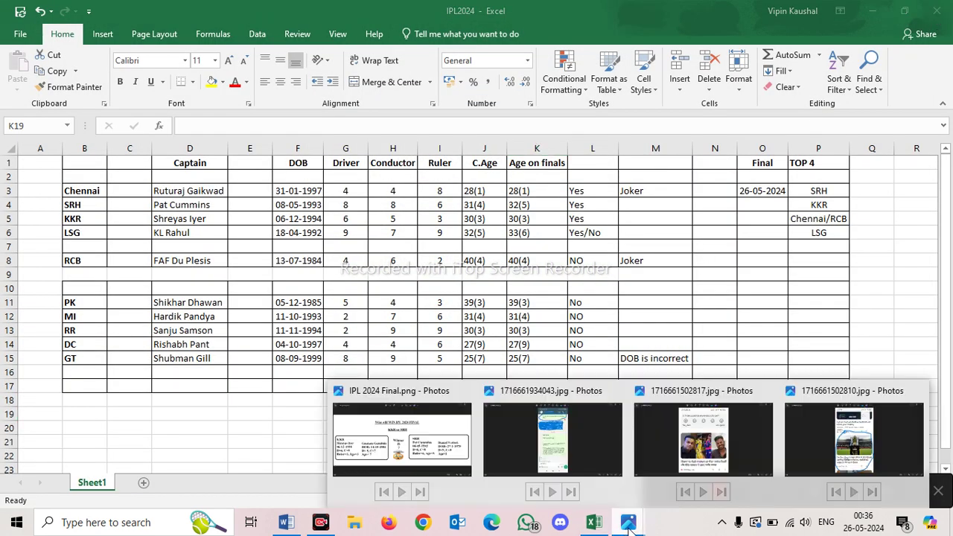
click(703, 439)
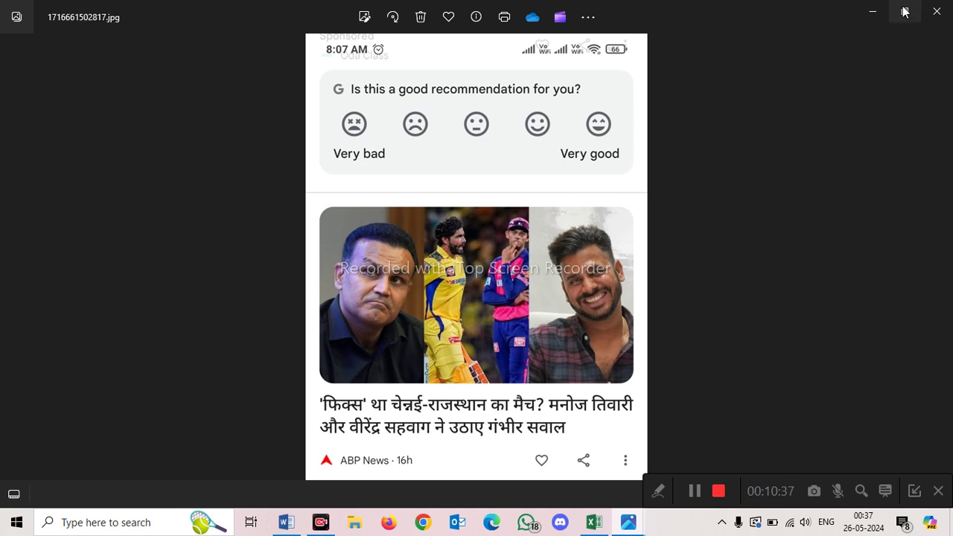
click(936, 11)
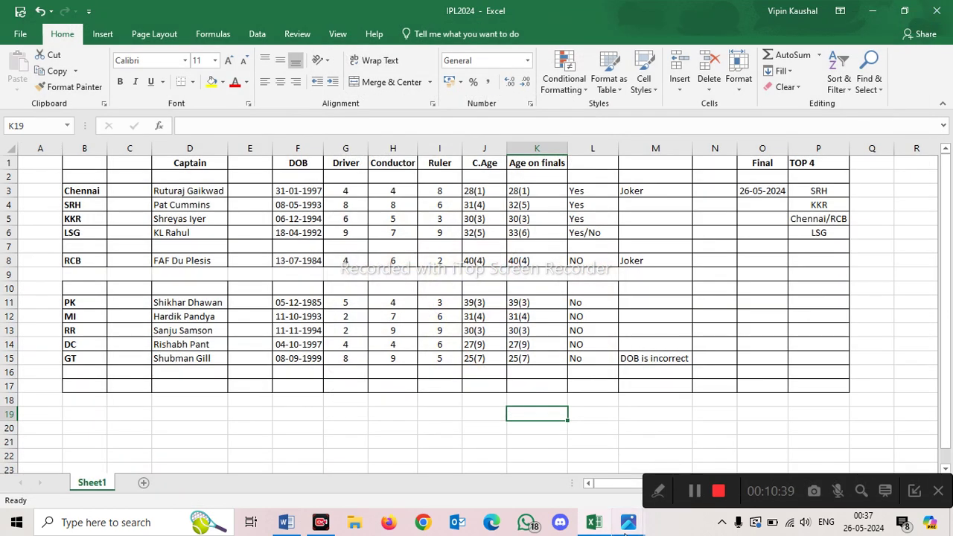
- View the circled SportsTak article about Rajasthan Royals in 1716661502810.jpg in Photos, and close the image
mouse_move(628, 522)
click(777, 410)
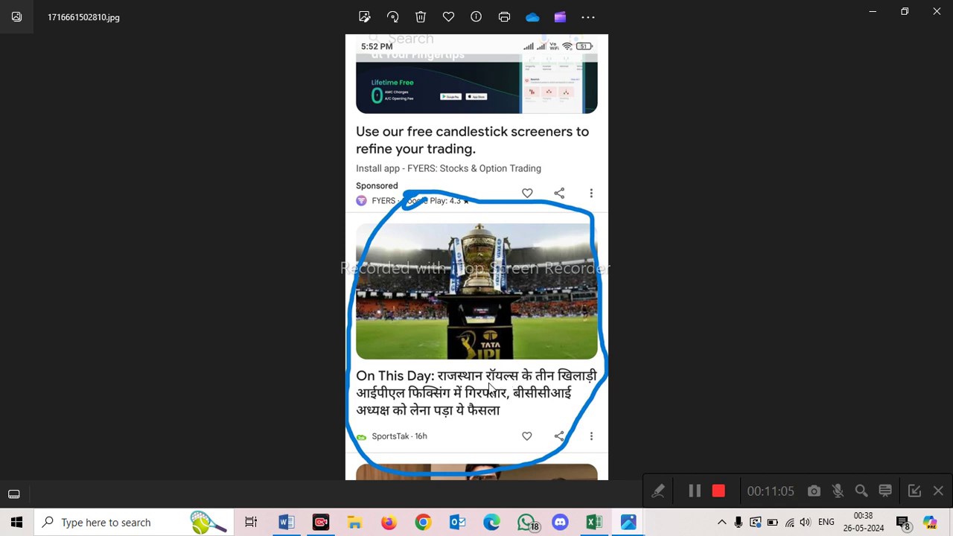
click(940, 13)
- Save the IPL2024 workbook with empty cell M7 selected
click(700, 246)
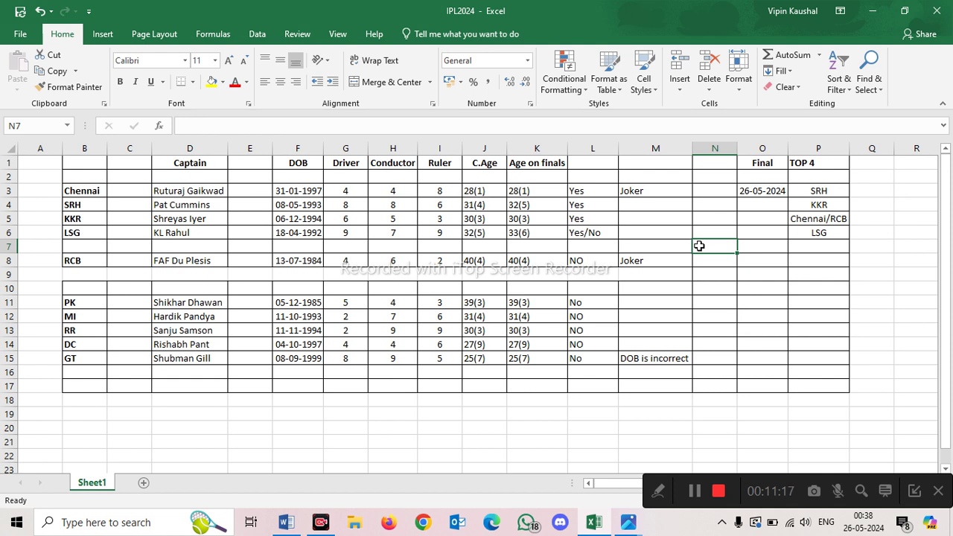
click(659, 246)
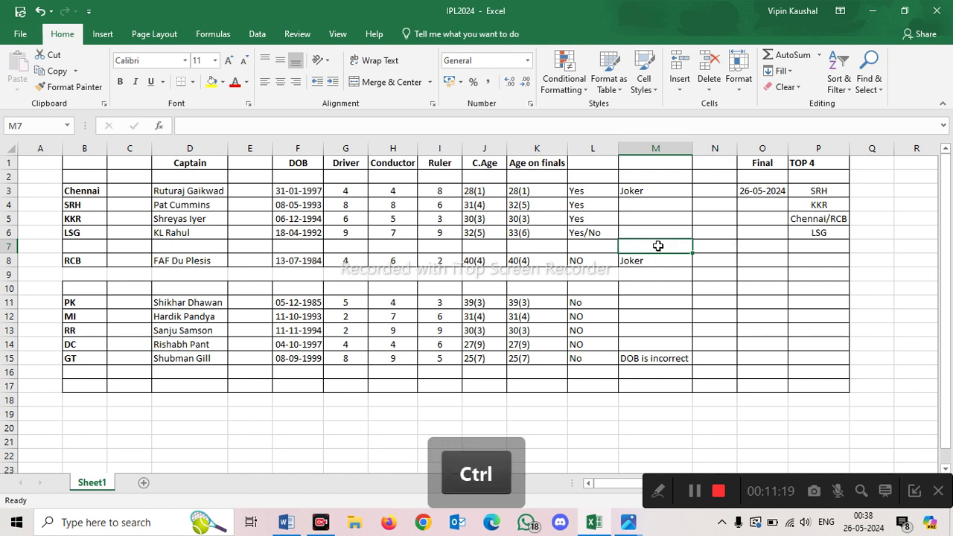
key(ctrl+s)
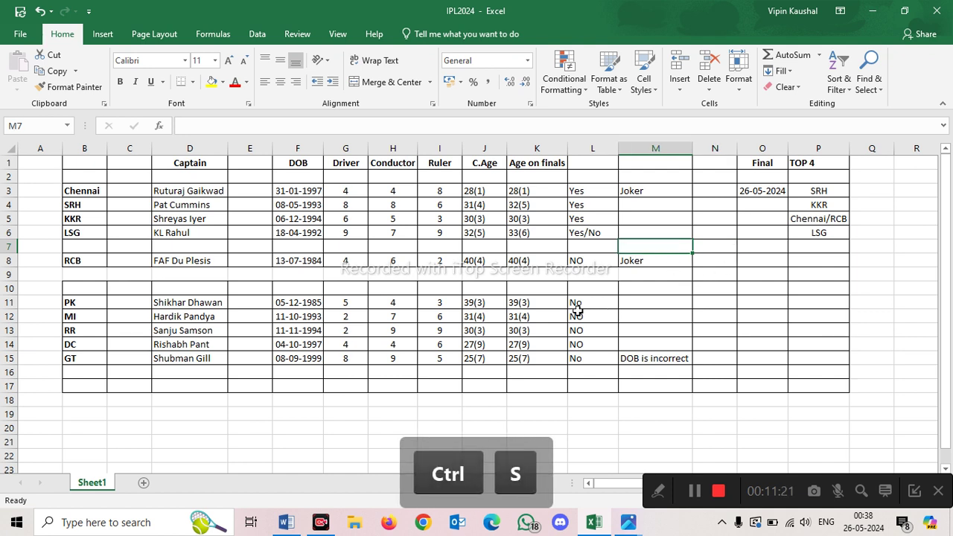
- Compare the TOP 4 entries in P3 to P6 with the RR row
click(598, 281)
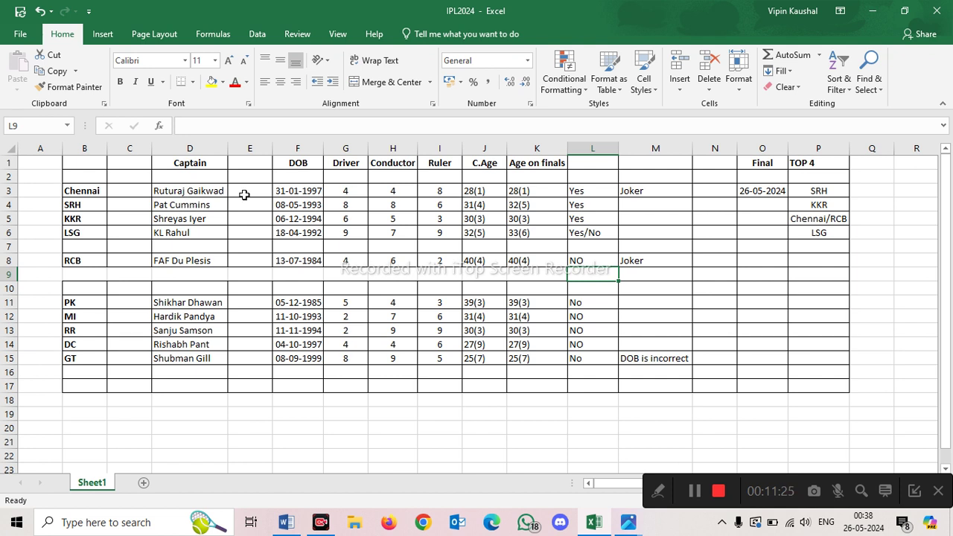
drag(825, 184, 822, 232)
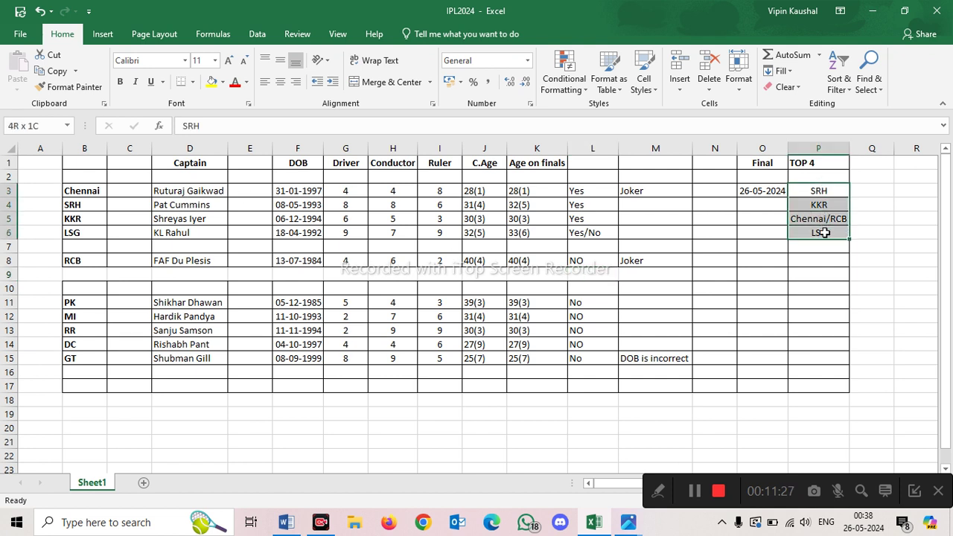
click(108, 332)
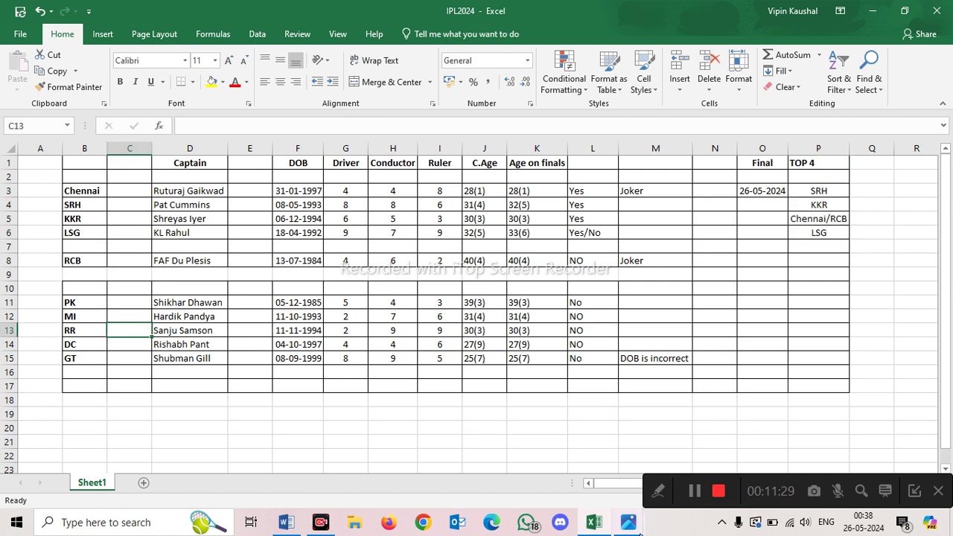
- Switch to Photos and examine the chat predictions for the final and the SRH vs RR match in 1716661934043.jpg
click(629, 522)
click(669, 433)
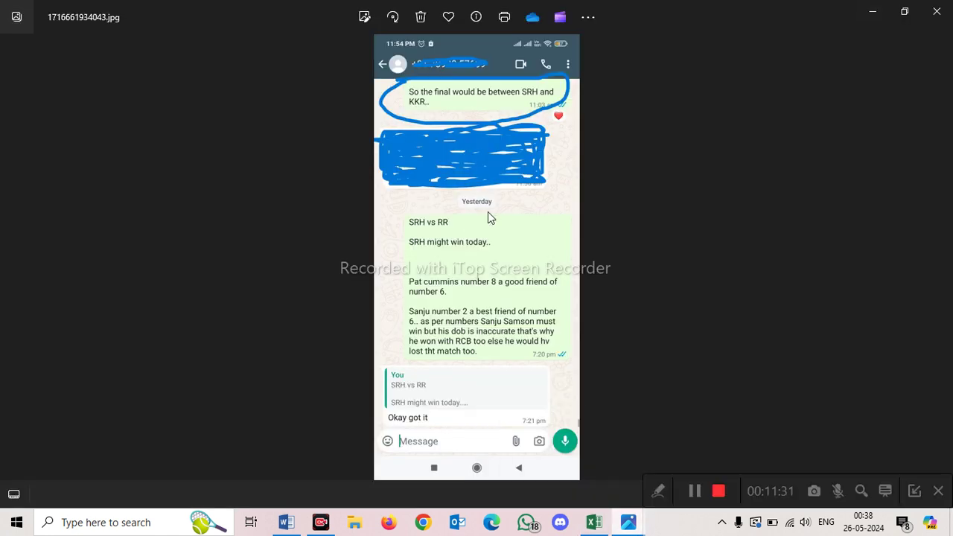